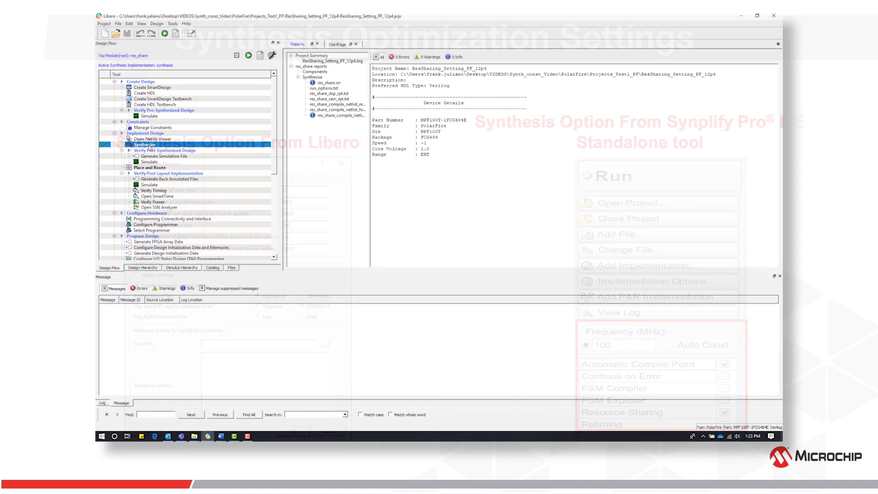
Open the res_share synthesis in Synplify Pro and review the res_share.v source.
{"action": "right_click", "coordinate": [149, 145]}
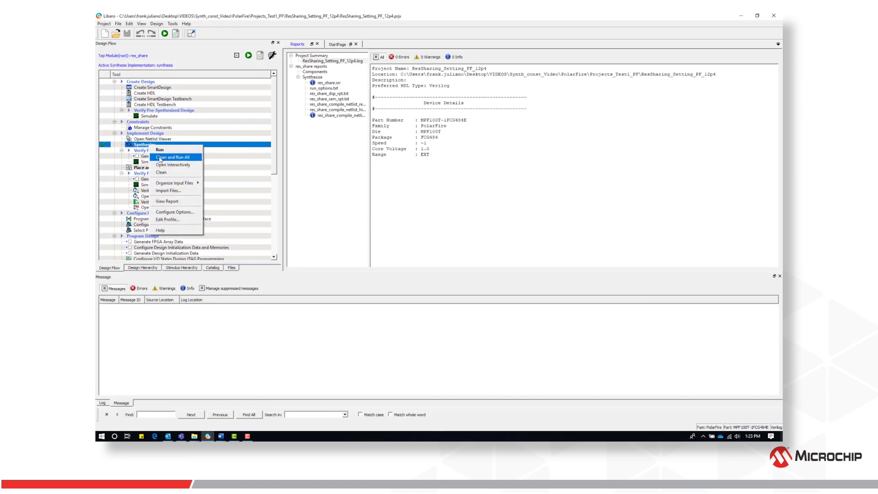
{"action": "left_click", "coordinate": [161, 166]}
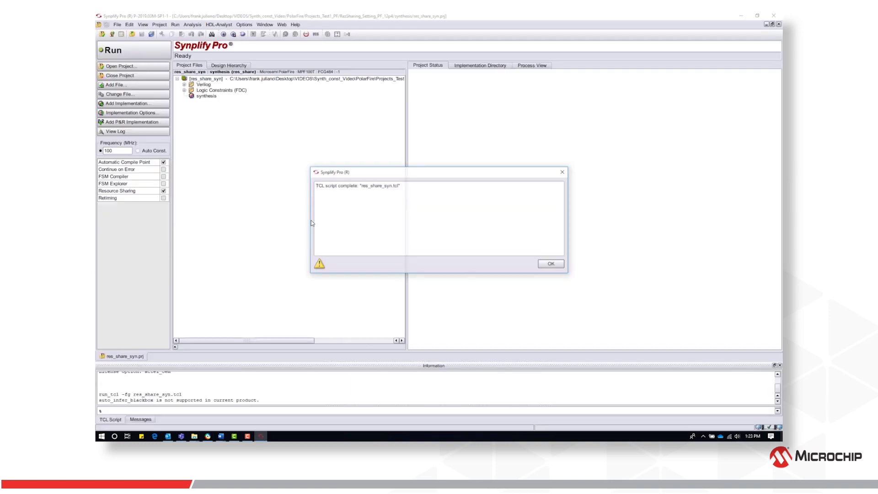
{"action": "left_click", "coordinate": [184, 84]}
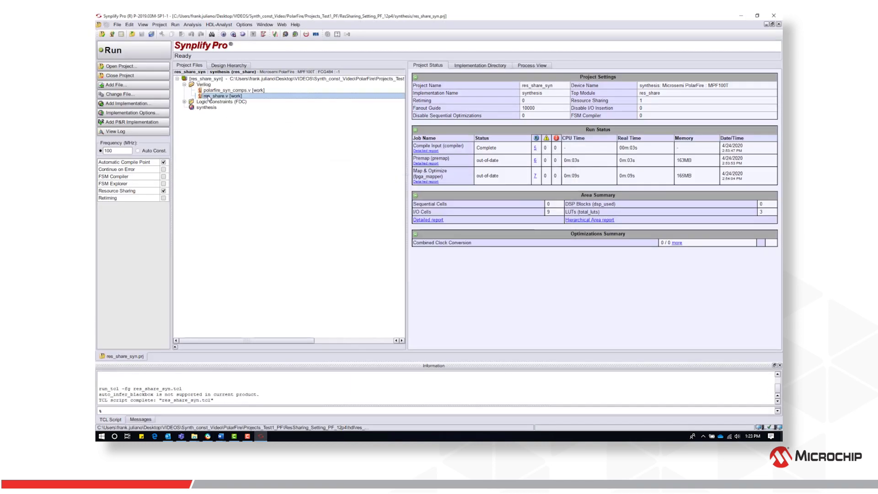
{"action": "double_click", "coordinate": [208, 90]}
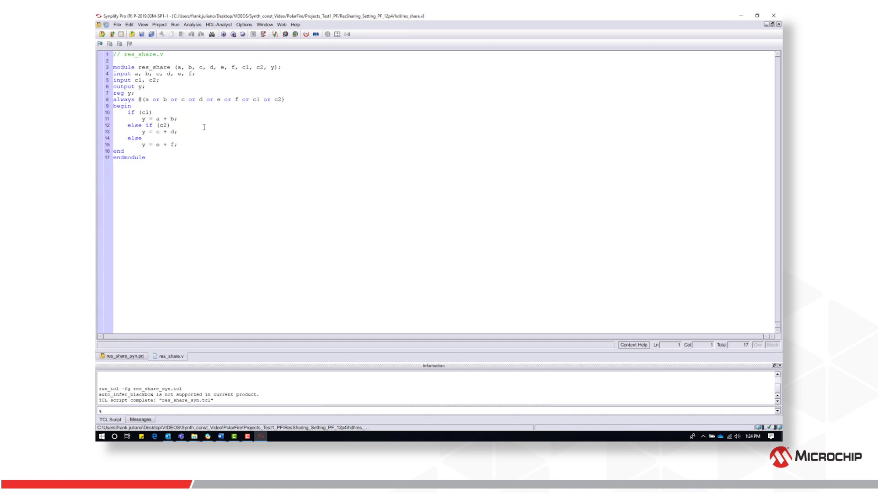
{"action": "key", "text": "ctrl+F4"}
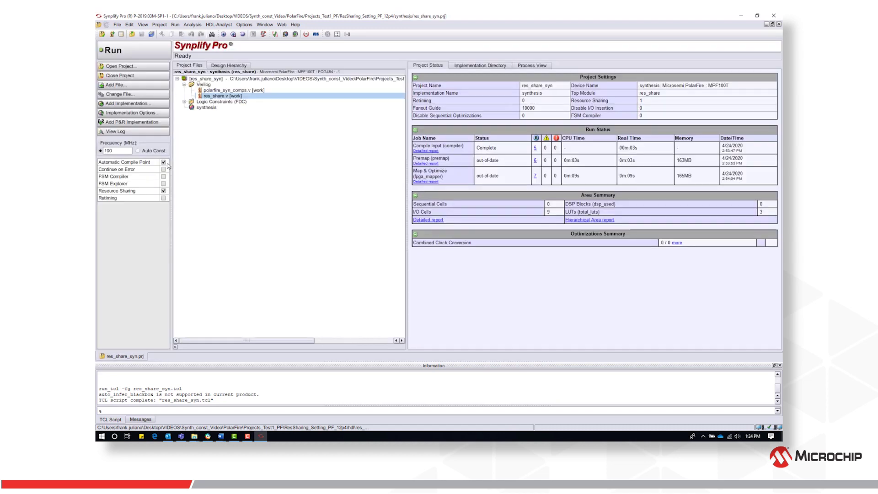
Rerun synthesis with Automatic Compile Point and Resource Sharing off, then view the technology schematic.
{"action": "left_click", "coordinate": [163, 162]}
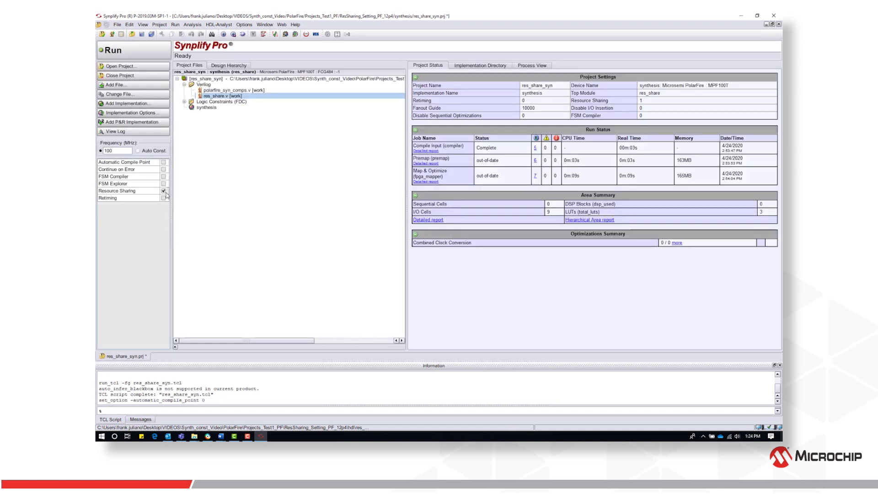
{"action": "left_click", "coordinate": [164, 191]}
{"action": "left_click", "coordinate": [128, 48]}
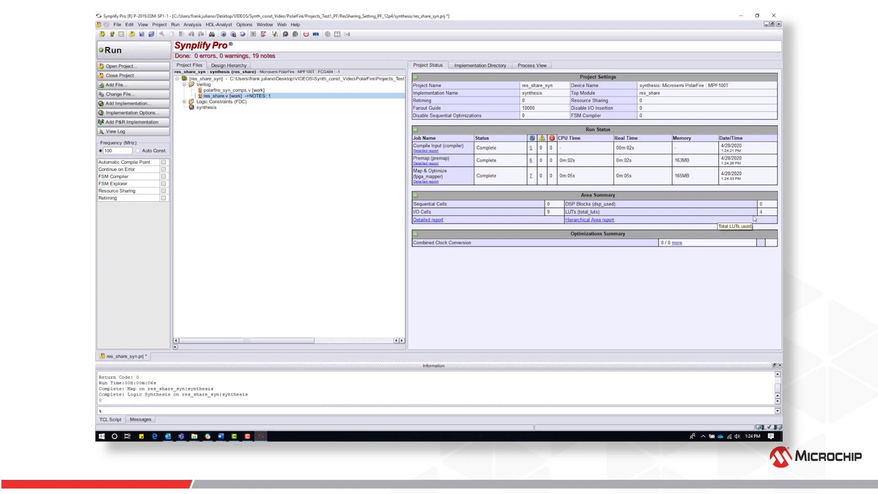
{"action": "left_click", "coordinate": [232, 34]}
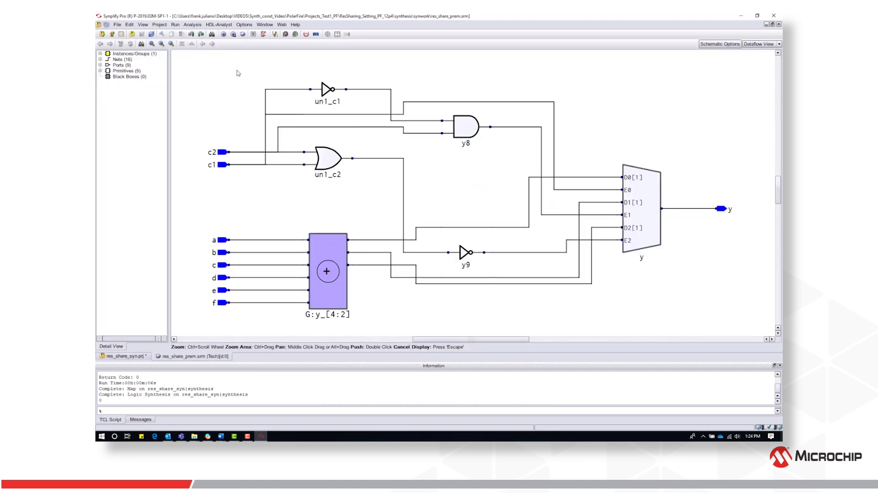
Flatten the schematic to reveal separate adders y_2, y_3 and y_4, then close it.
{"action": "right_click", "coordinate": [243, 105]}
{"action": "left_click", "coordinate": [251, 113]}
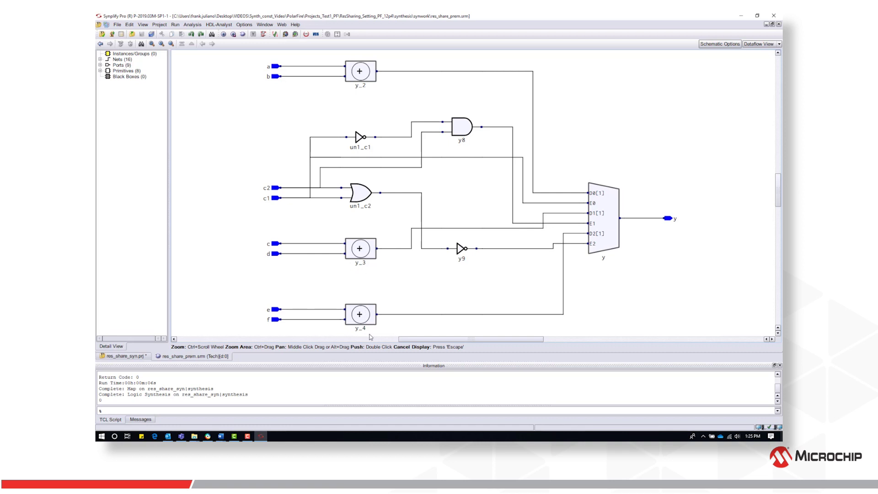
{"action": "left_click", "coordinate": [778, 25]}
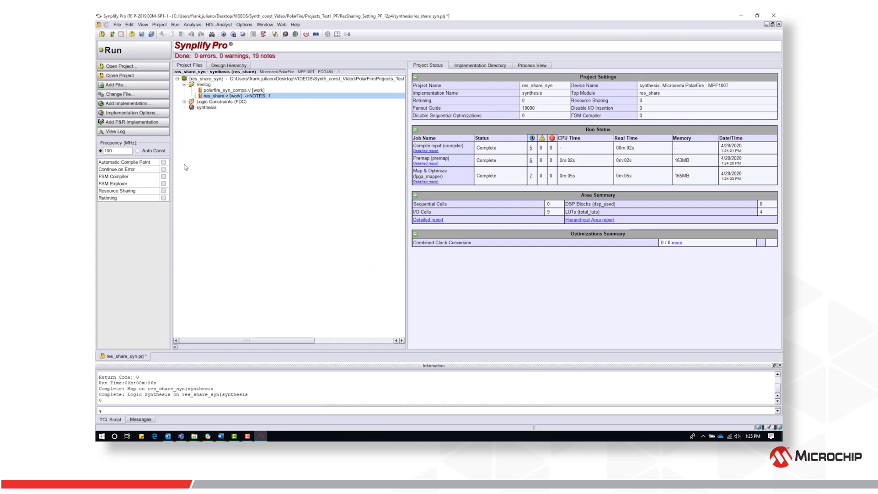
Turn Resource Sharing back on and rerun synthesis, reducing the design to 3 LUTs.
{"action": "left_click", "coordinate": [164, 191]}
{"action": "left_click", "coordinate": [139, 51]}
Show the flattened schematic with one shared adder, then launch bf_abus_if synthesis interactively.
{"action": "left_click", "coordinate": [233, 34]}
{"action": "right_click", "coordinate": [229, 75]}
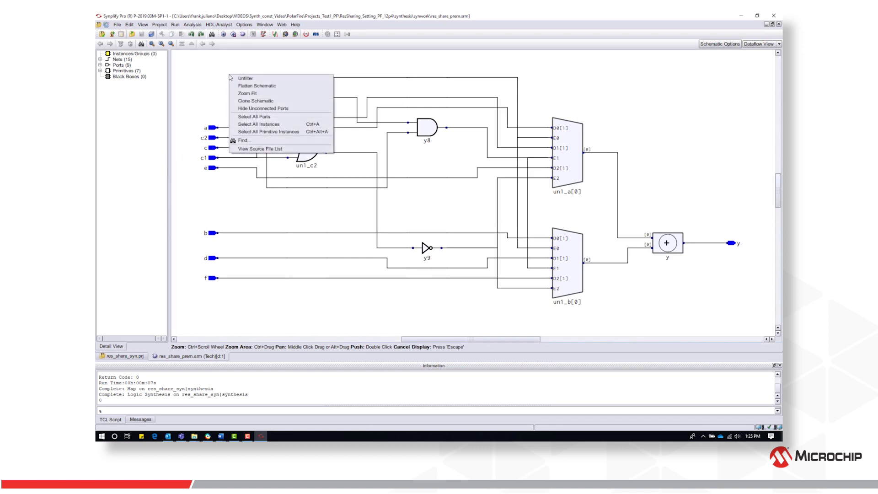
{"action": "left_click", "coordinate": [237, 86]}
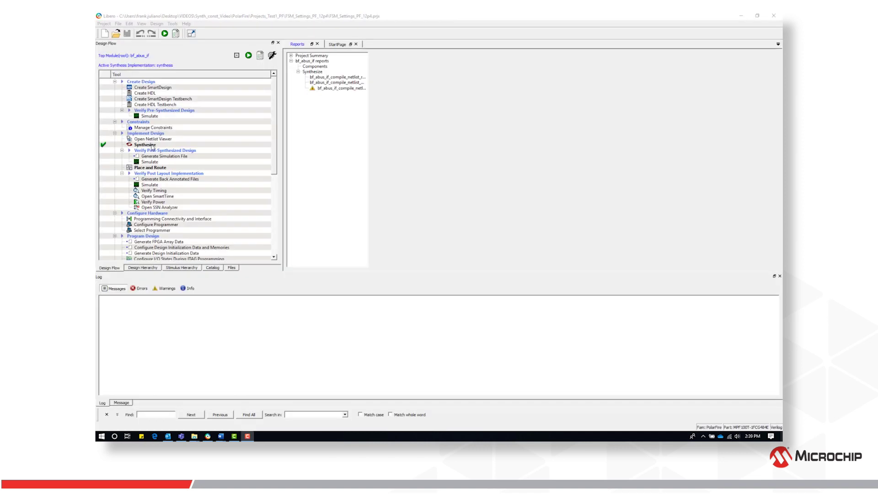
{"action": "right_click", "coordinate": [146, 144]}
{"action": "left_click", "coordinate": [167, 167]}
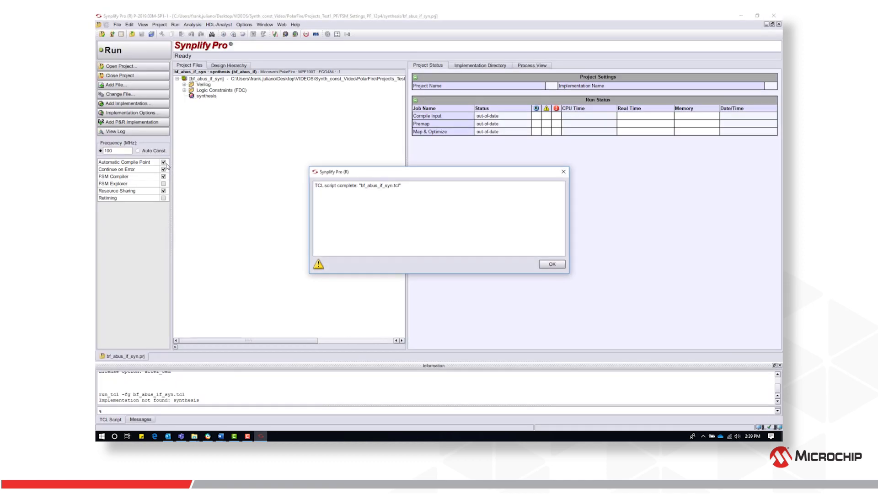
Open the bf_abus_if project and review the BF Controller FSM states in bf_abus_if.v.
{"action": "left_click", "coordinate": [552, 264]}
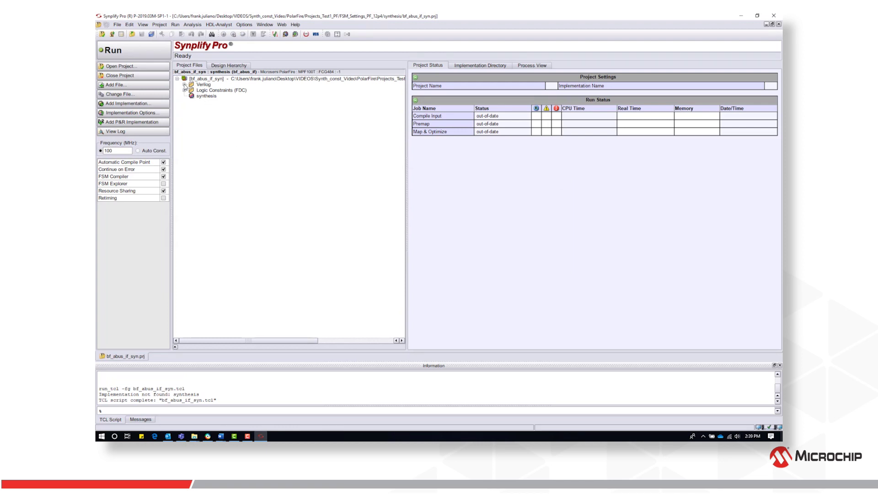
{"action": "left_click", "coordinate": [184, 84]}
{"action": "double_click", "coordinate": [210, 96]}
{"action": "scroll", "coordinate": [229, 134], "scroll_direction": "down", "scroll_amount": 20}
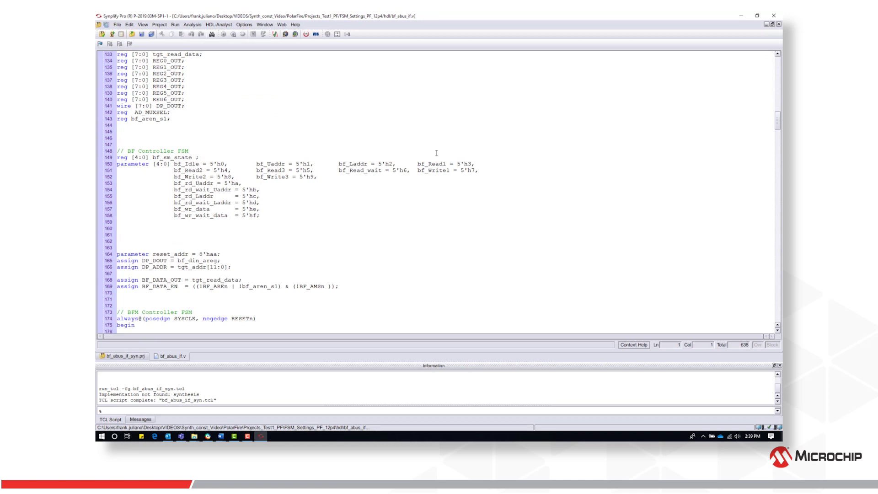
{"action": "left_click", "coordinate": [779, 24]}
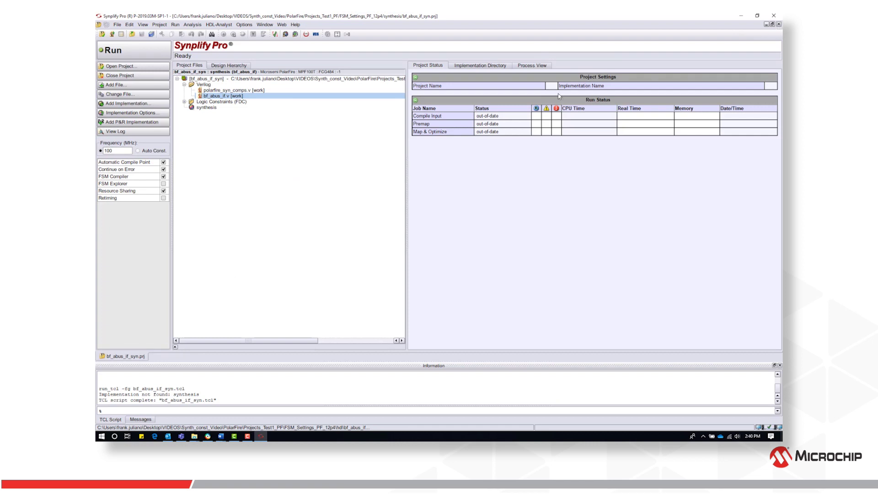
Synthesize with all optimizations off, then rerun with only FSM Compiler enabled.
{"action": "left_click", "coordinate": [164, 191]}
{"action": "left_click", "coordinate": [163, 169]}
{"action": "left_click", "coordinate": [163, 162]}
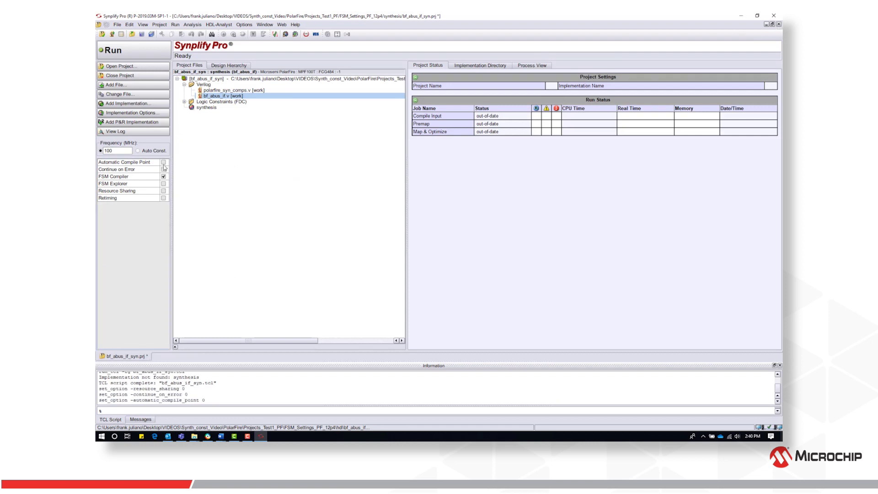
{"action": "left_click", "coordinate": [163, 177]}
{"action": "left_click", "coordinate": [137, 51]}
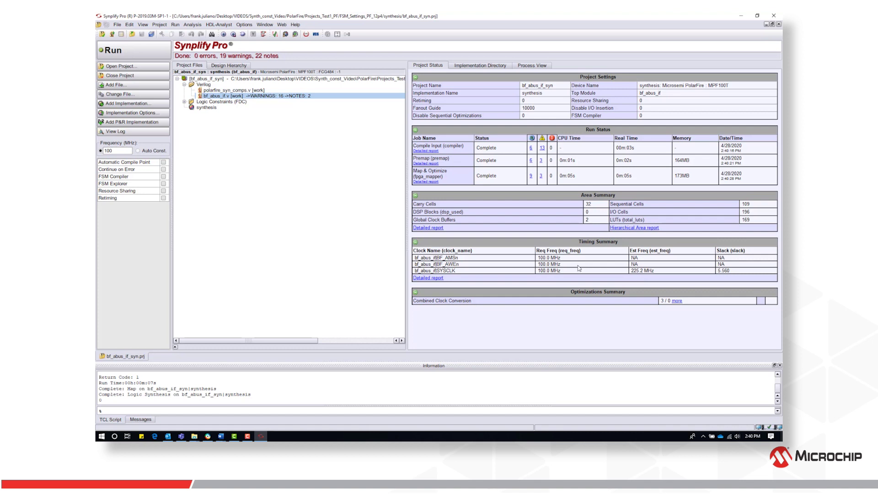
{"action": "left_click", "coordinate": [163, 176]}
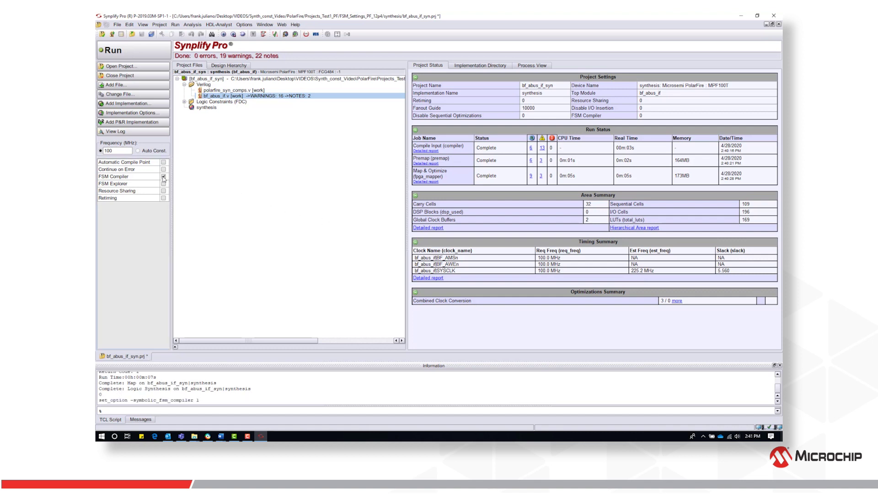
{"action": "left_click", "coordinate": [143, 51]}
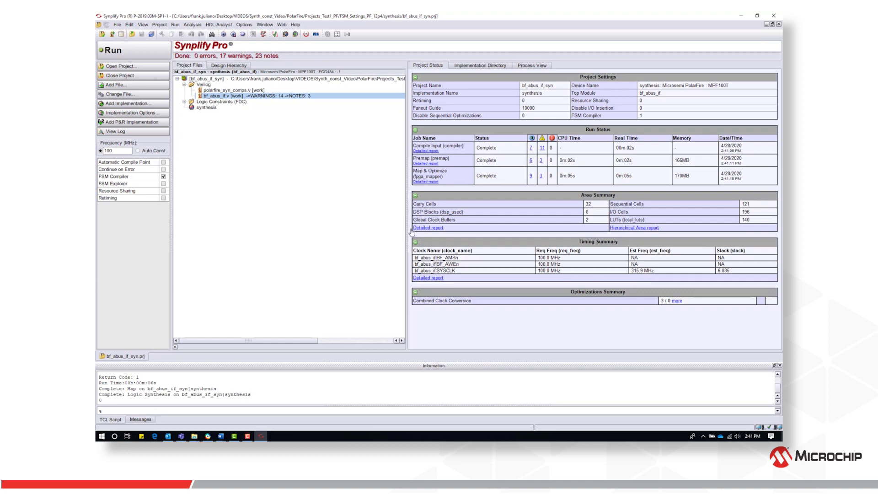
{"action": "left_click", "coordinate": [146, 133]}
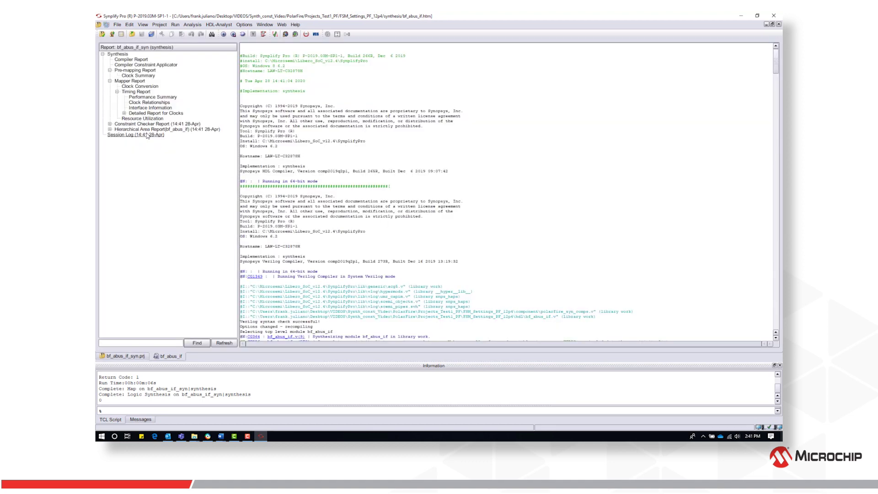
{"action": "left_click", "coordinate": [143, 83]}
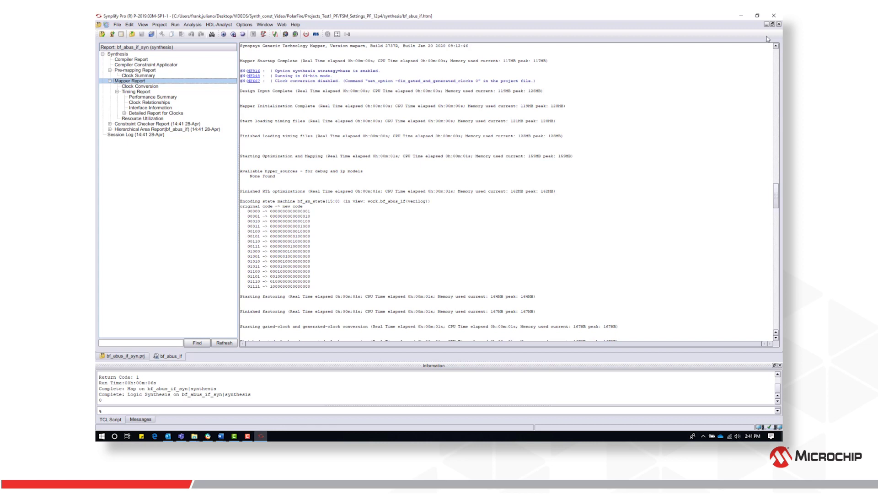
{"action": "left_click", "coordinate": [779, 24]}
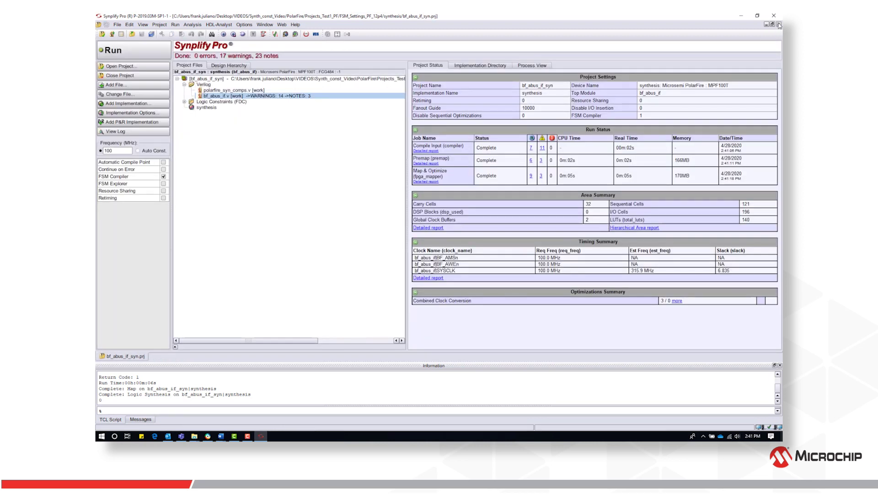
Enable FSM Explorer, save the project and accept the FSM Explorer notice.
{"action": "left_click", "coordinate": [163, 184]}
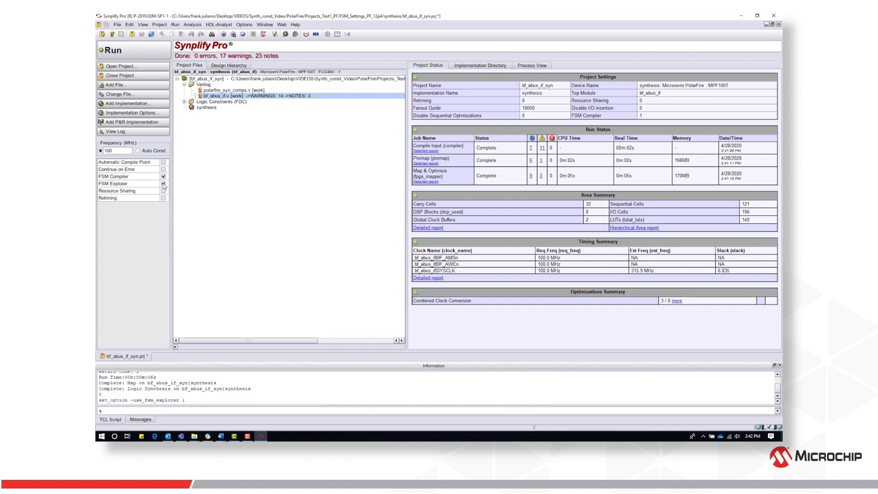
{"action": "left_click", "coordinate": [141, 34]}
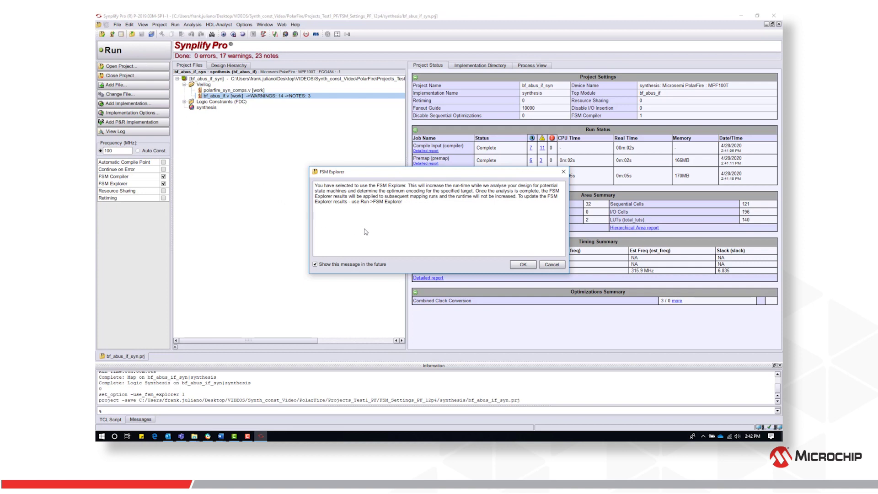
{"action": "left_click", "coordinate": [523, 264]}
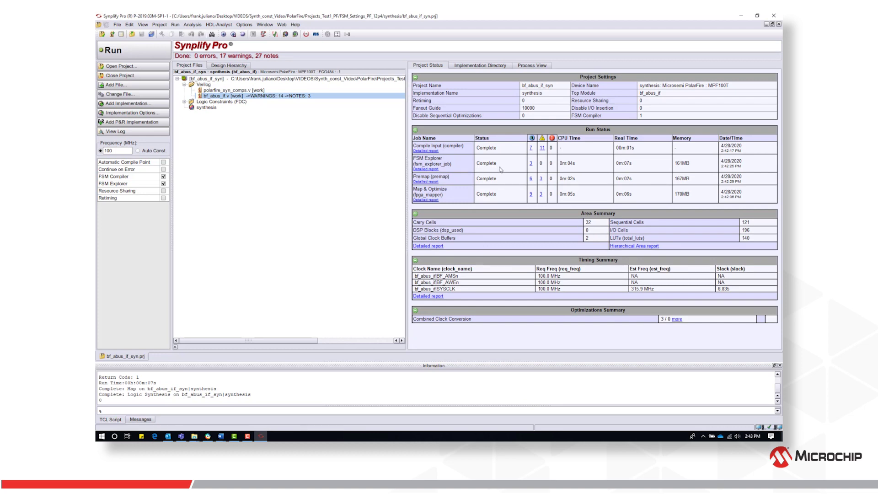
Show the Mapper Report's FSM Explorer results: onehot encoding for bf_sm_state[15:0].
{"action": "left_click", "coordinate": [150, 133]}
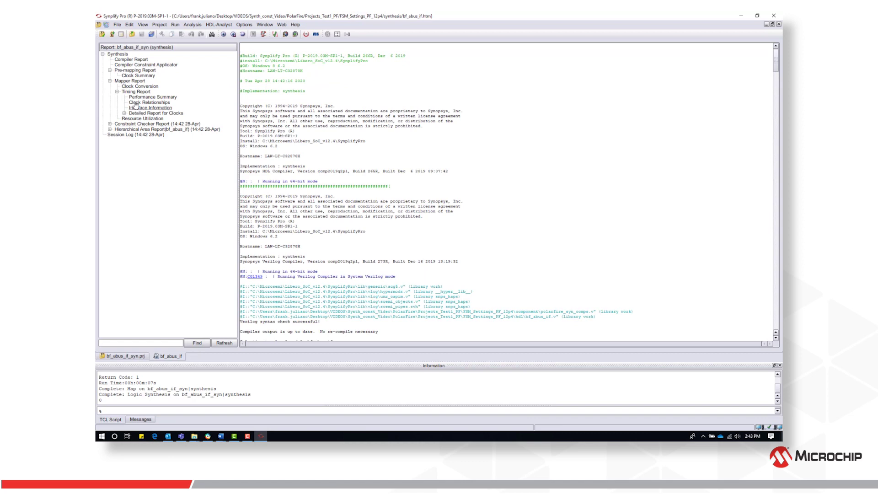
{"action": "left_click", "coordinate": [130, 81]}
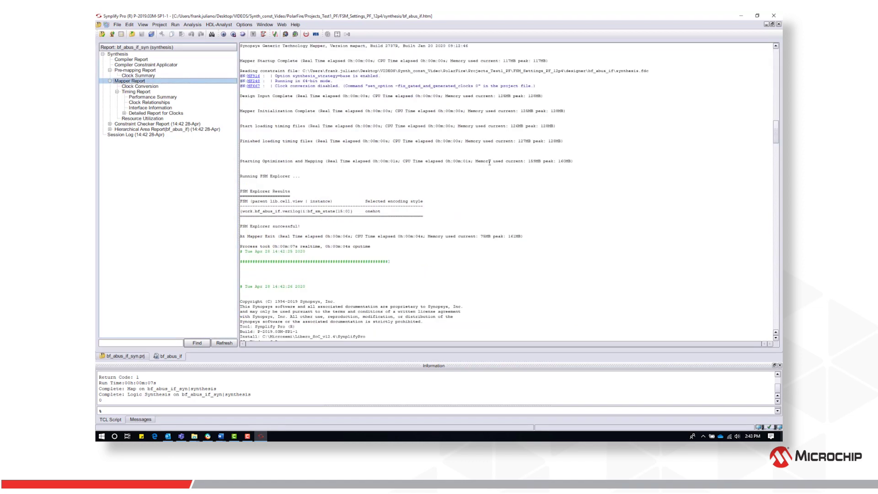
{"action": "scroll", "coordinate": [500, 164], "scroll_direction": "down", "scroll_amount": 6}
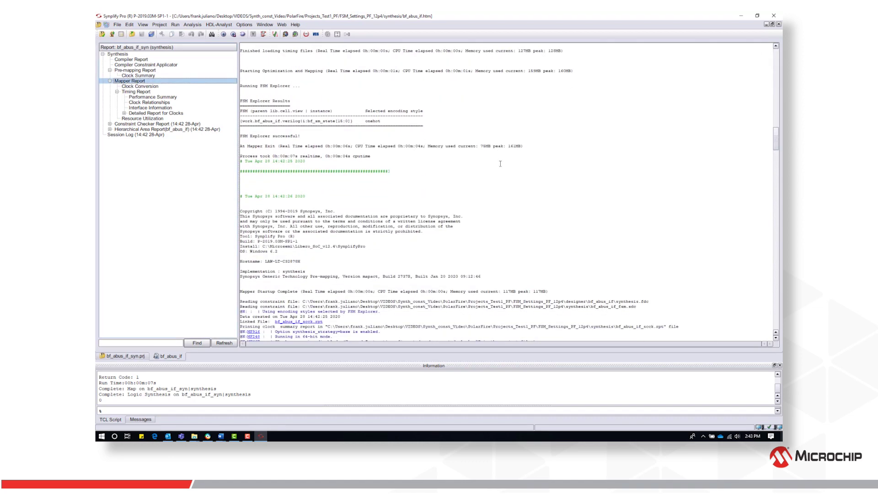
{"action": "scroll", "coordinate": [500, 163], "scroll_direction": "up", "scroll_amount": 2}
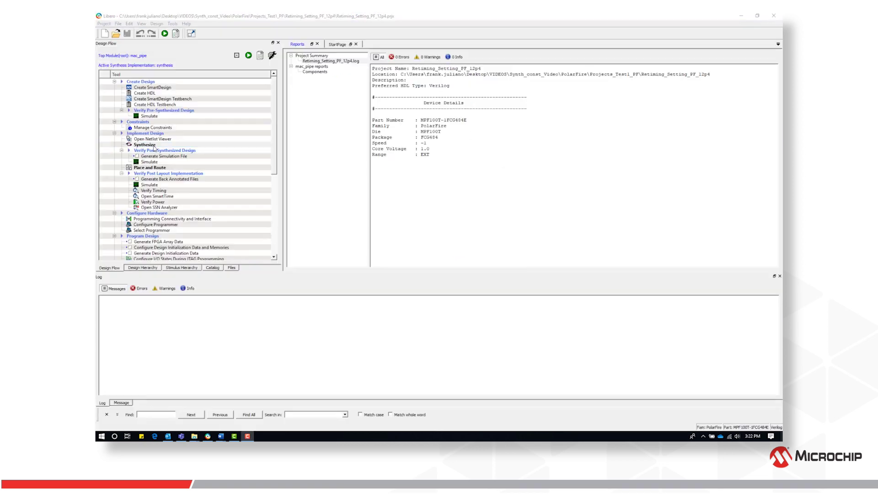
Open the Retiming_Setting_PF_12p4 synthesis in Synplify Pro and review mac_pipe.v.
{"action": "right_click", "coordinate": [130, 144]}
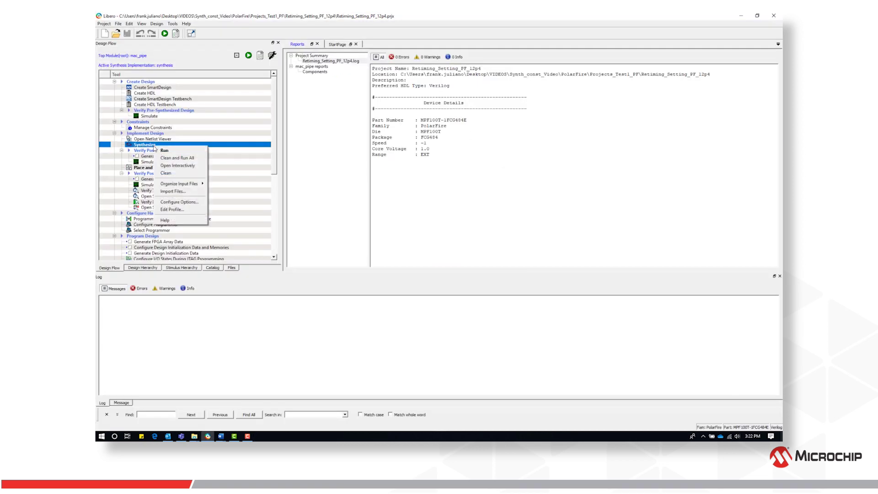
{"action": "left_click", "coordinate": [165, 164]}
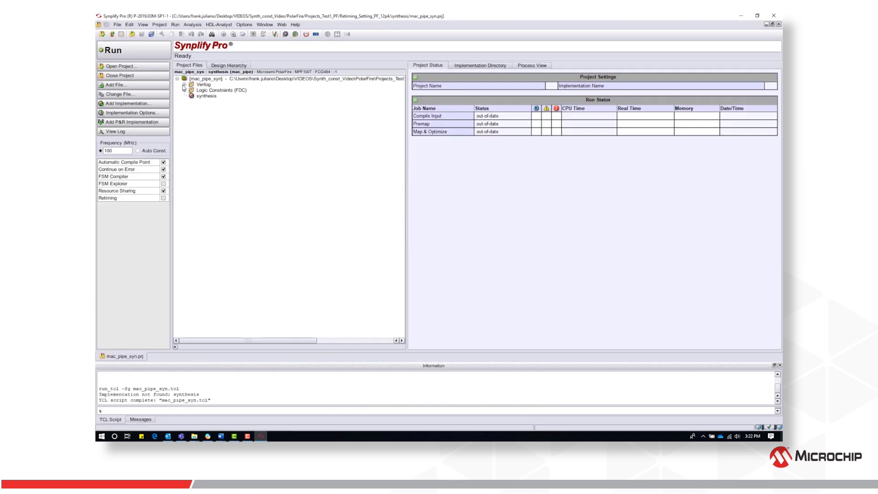
{"action": "left_click", "coordinate": [183, 86]}
{"action": "double_click", "coordinate": [205, 94]}
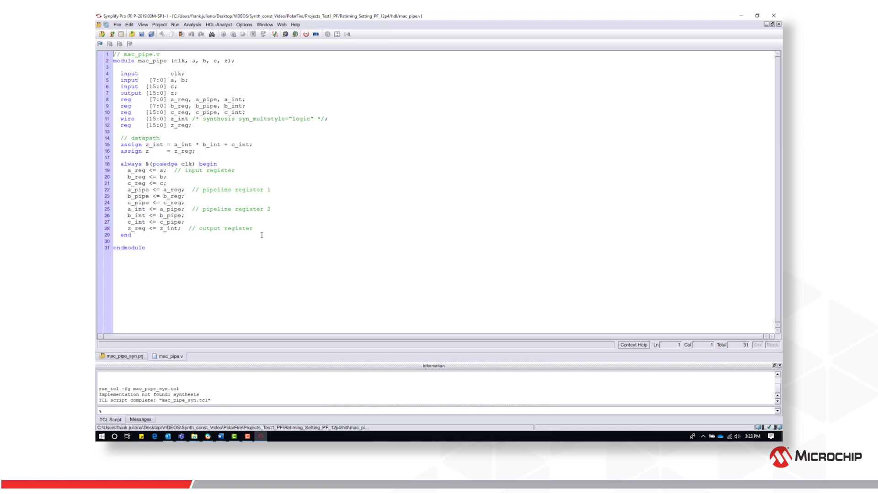
{"action": "left_click", "coordinate": [778, 24]}
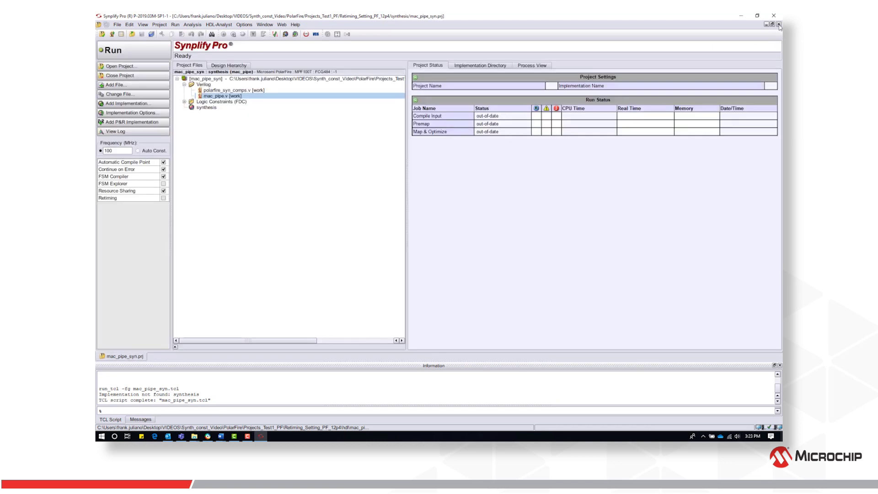
Target 300 MHz with compile points, continue-on-error, FSM Compiler and resource sharing off, then save and synthesize.
{"action": "left_click_drag", "start_coordinate": [129, 151], "coordinate": [105, 151]}
{"action": "type", "text": "300"}
{"action": "left_click", "coordinate": [163, 163]}
{"action": "left_click", "coordinate": [163, 169]}
{"action": "left_click", "coordinate": [163, 176]}
{"action": "left_click", "coordinate": [163, 191]}
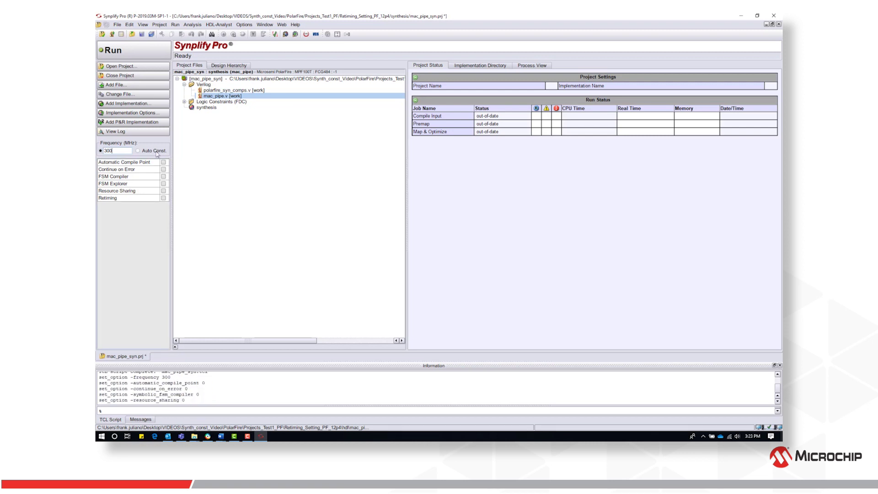
{"action": "key", "text": "ctrl+s"}
{"action": "left_click", "coordinate": [149, 50]}
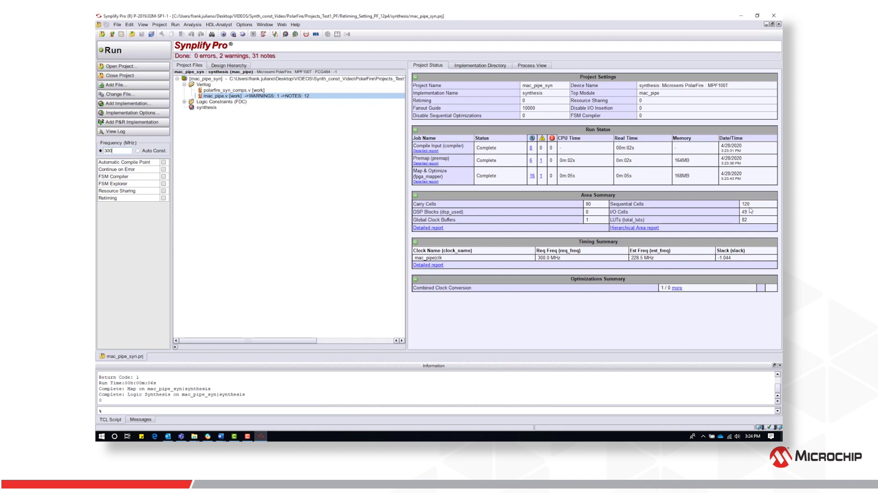
{"action": "left_click", "coordinate": [243, 35]}
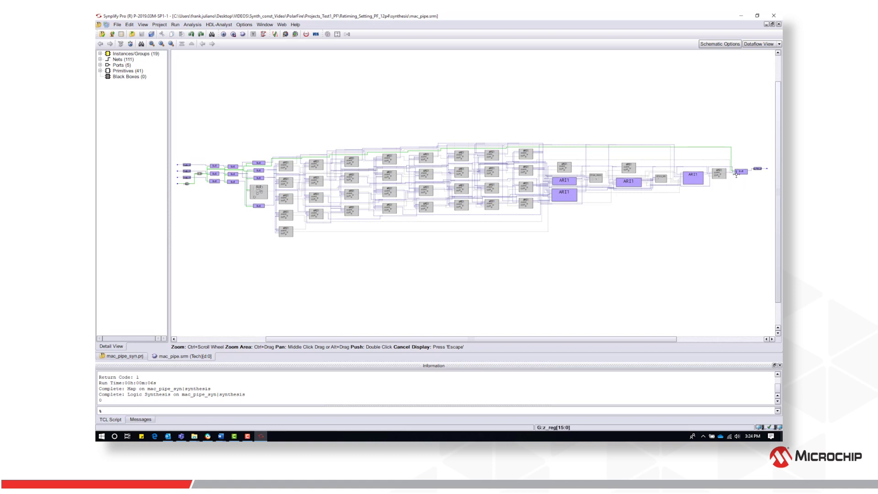
{"action": "left_click", "coordinate": [778, 24]}
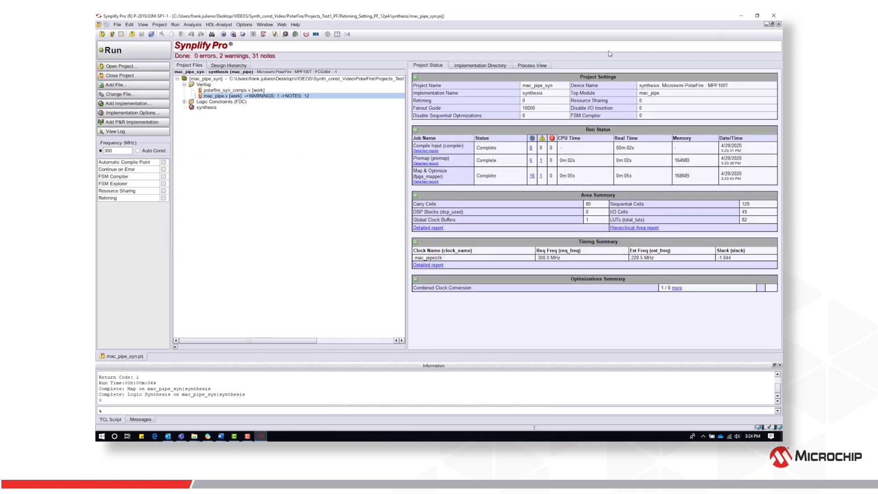
Enable retiming, rerun mac_pipe synthesis, and view the retimed technology schematic.
{"action": "left_click", "coordinate": [163, 198]}
{"action": "left_click", "coordinate": [149, 50]}
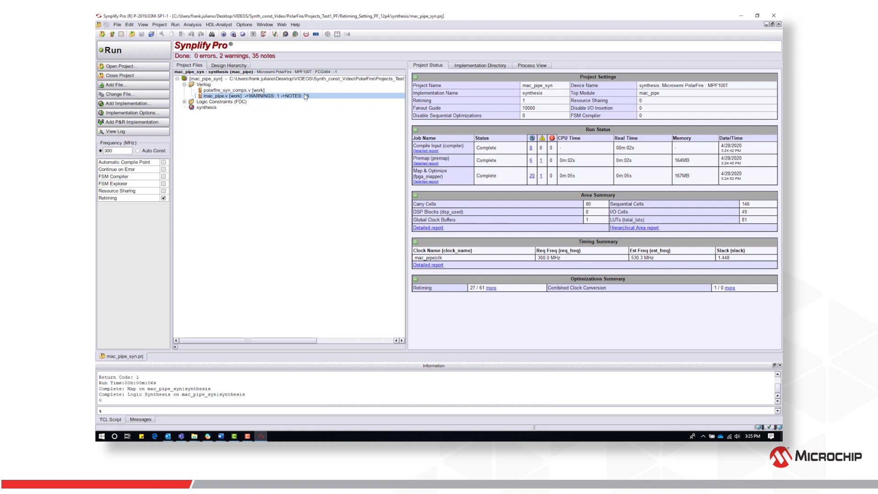
{"action": "left_click", "coordinate": [242, 34]}
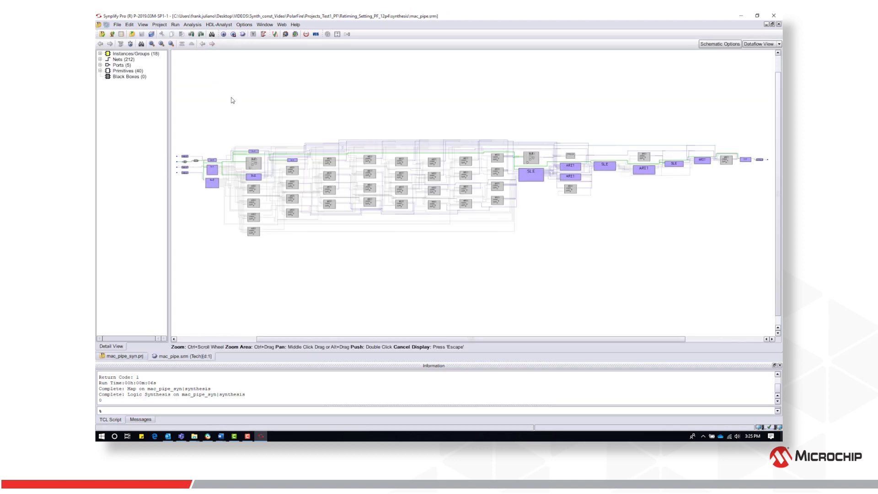